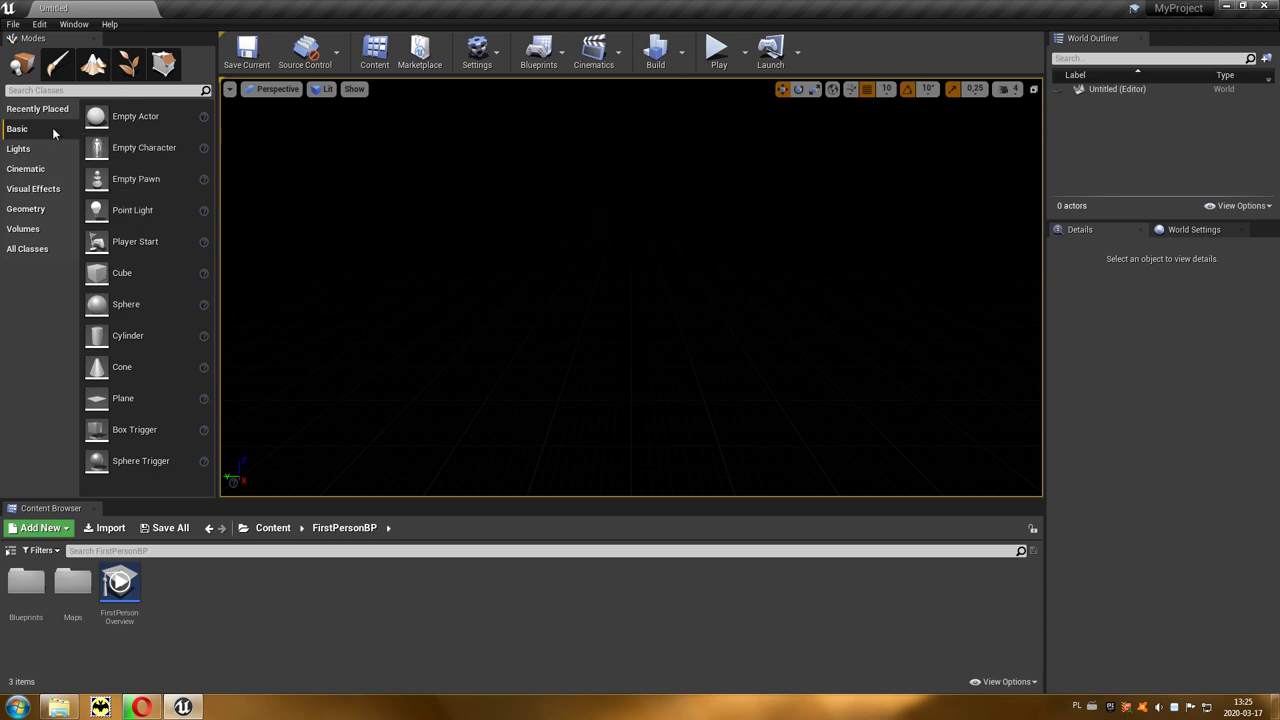
- Drag a 200-unit additive Box brush from the Geometry category into the empty level
click(30, 209)
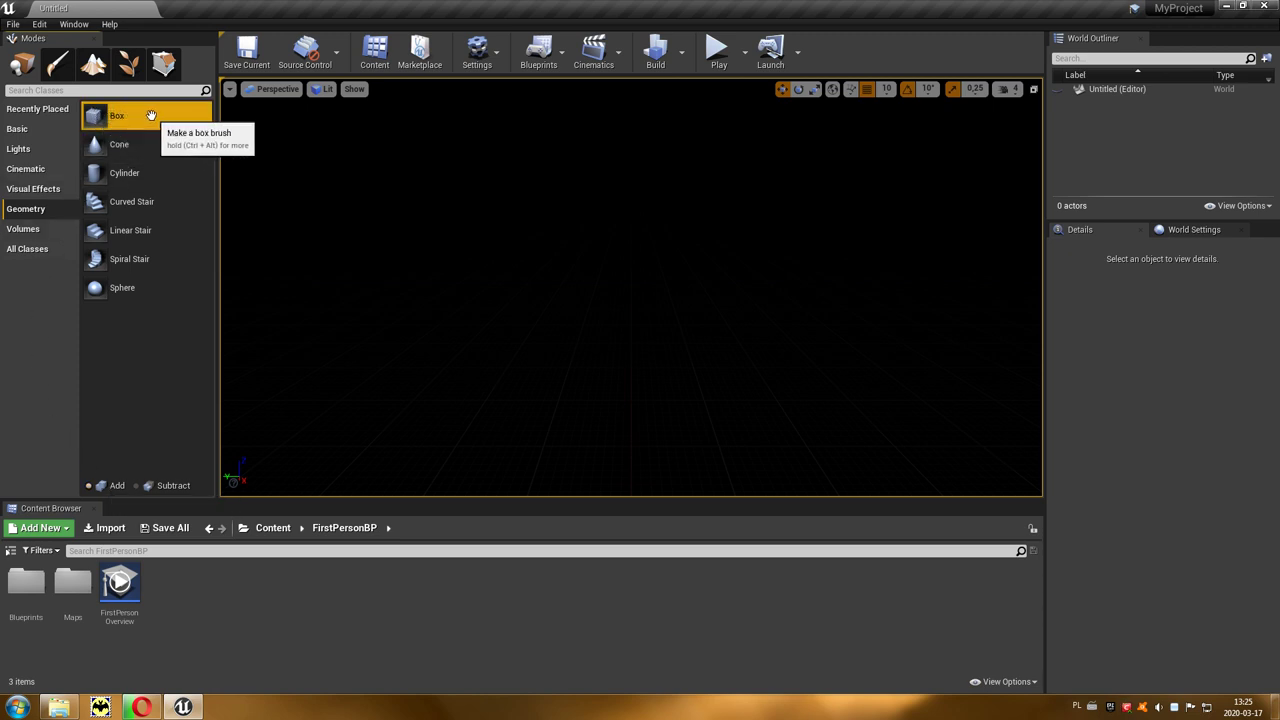
drag(155, 121, 463, 328)
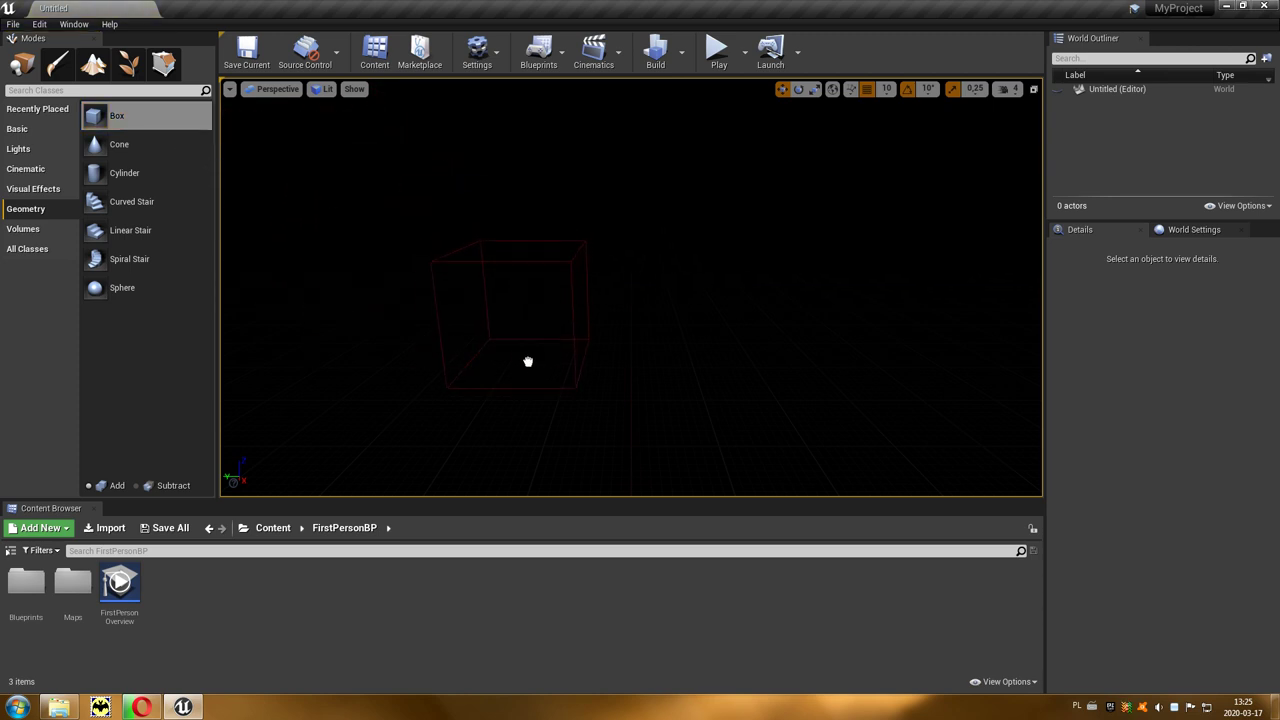
drag(463, 328, 533, 364)
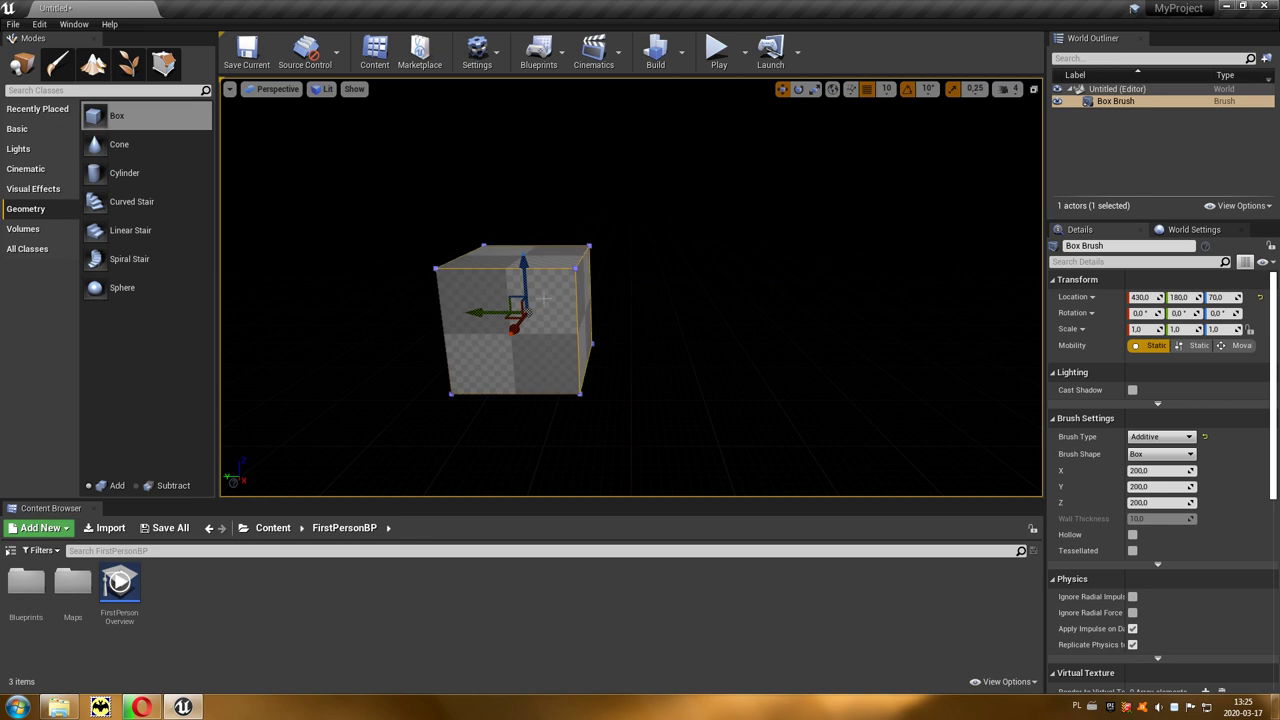
click(328, 92)
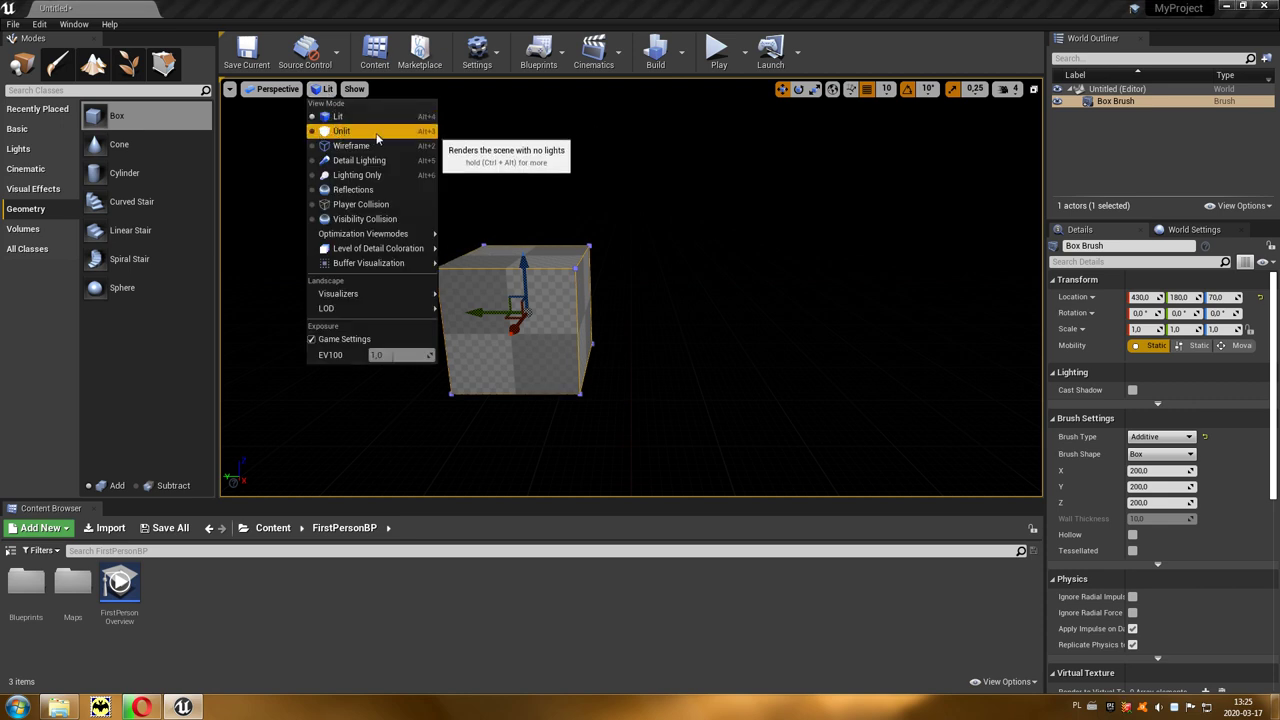
- Switch the viewport view mode from Lit to Unlit
click(377, 139)
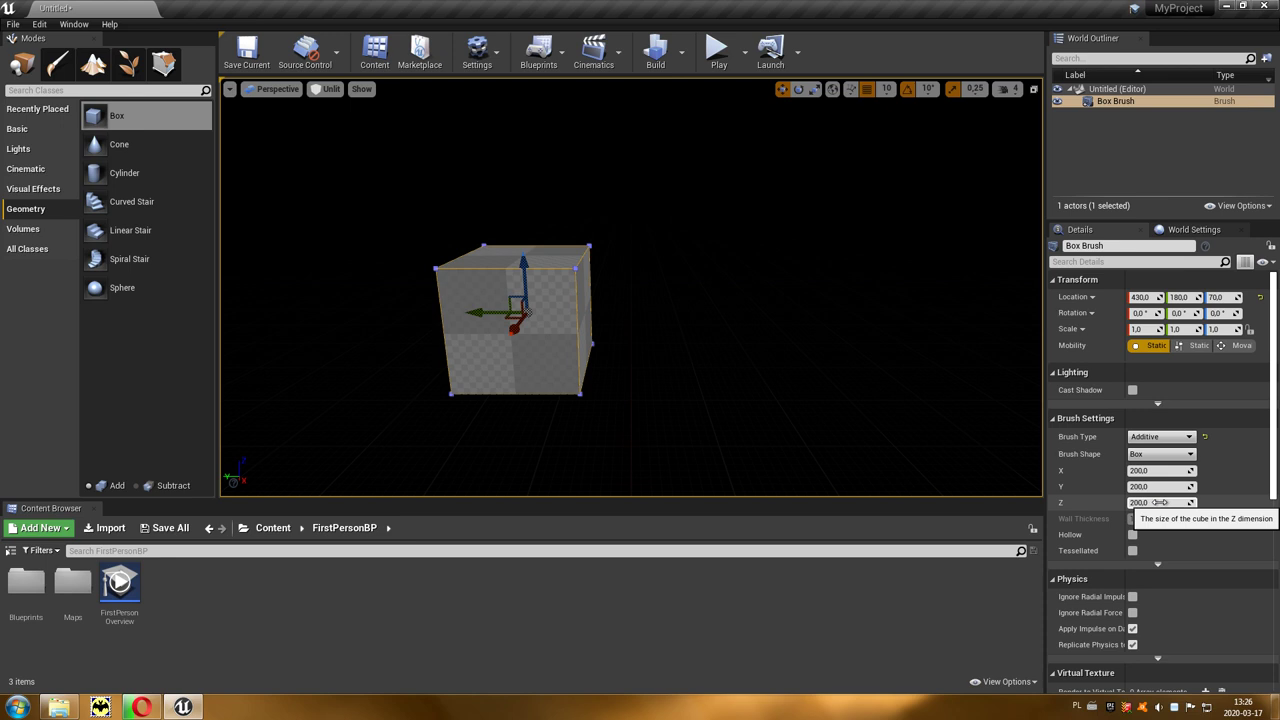
- Set the box brush's Z and Y sizes to 400 in Brush Settings
click(1160, 502)
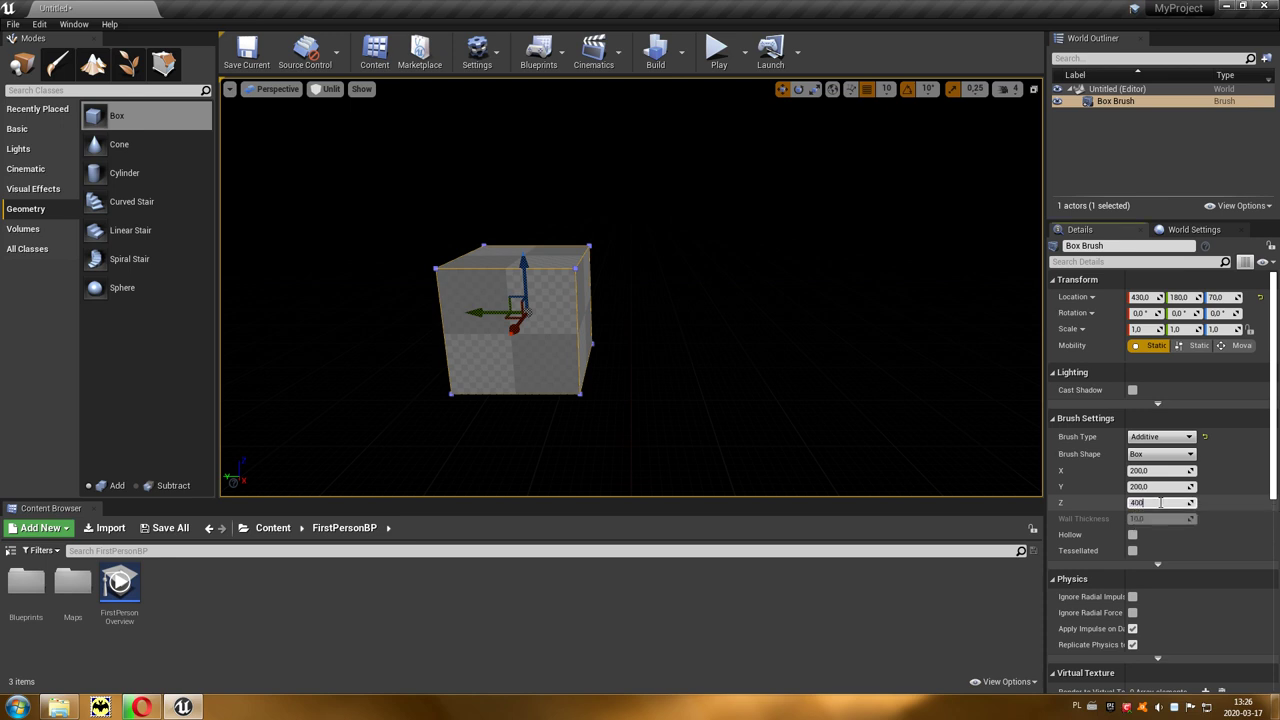
text(400)
key(Return)
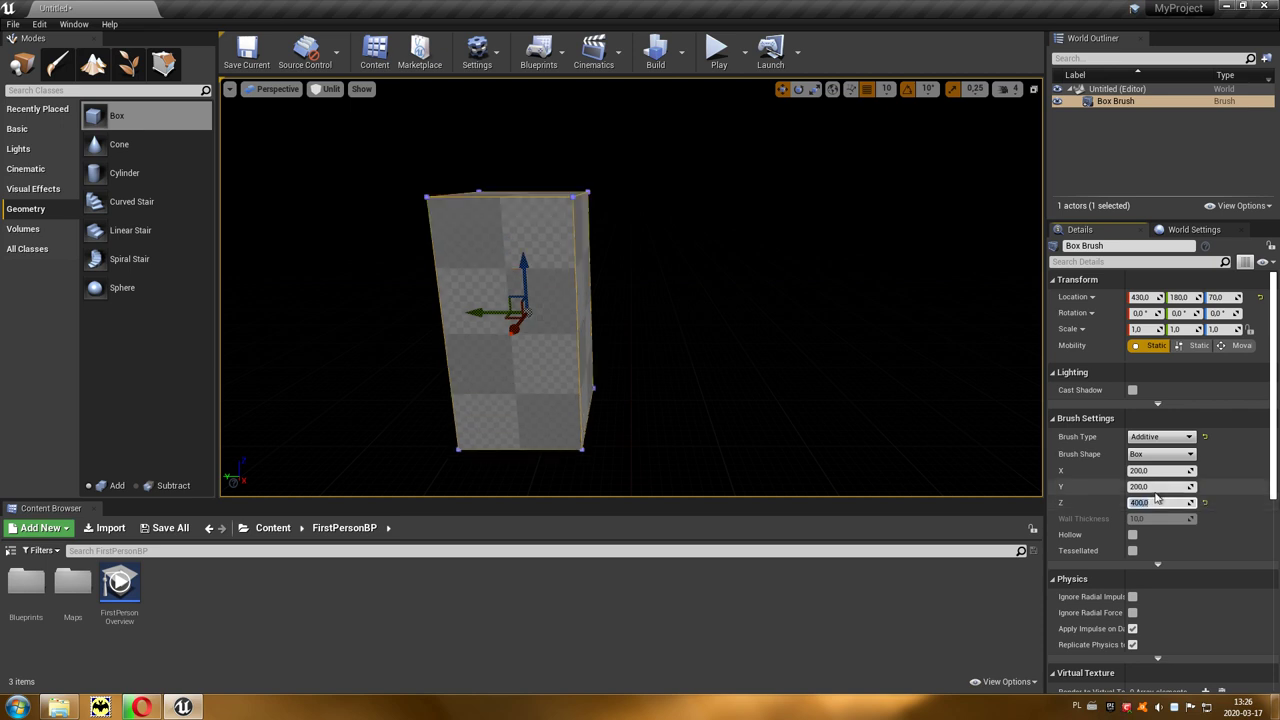
click(1158, 486)
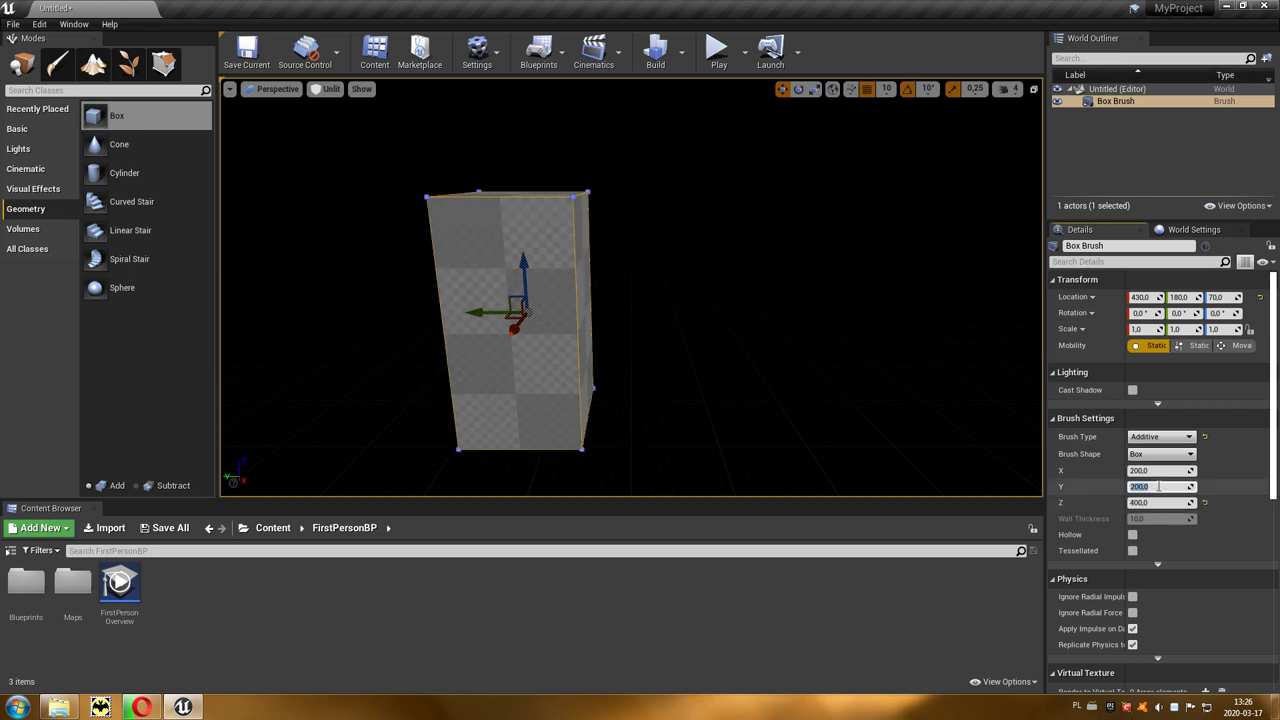
text(400)
key(Return)
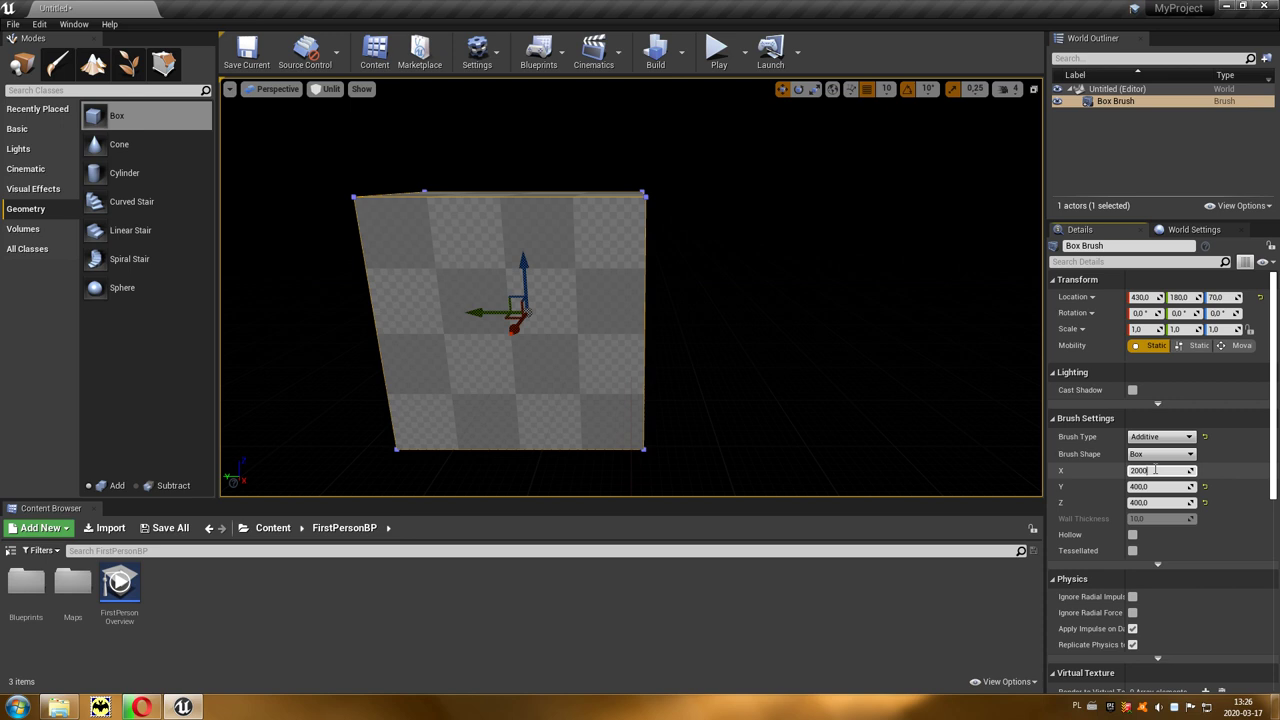
- Lengthen the brush's X size to 4000 units, forming a long beam
key(Return)
right_drag(660, 398, 660, 398)
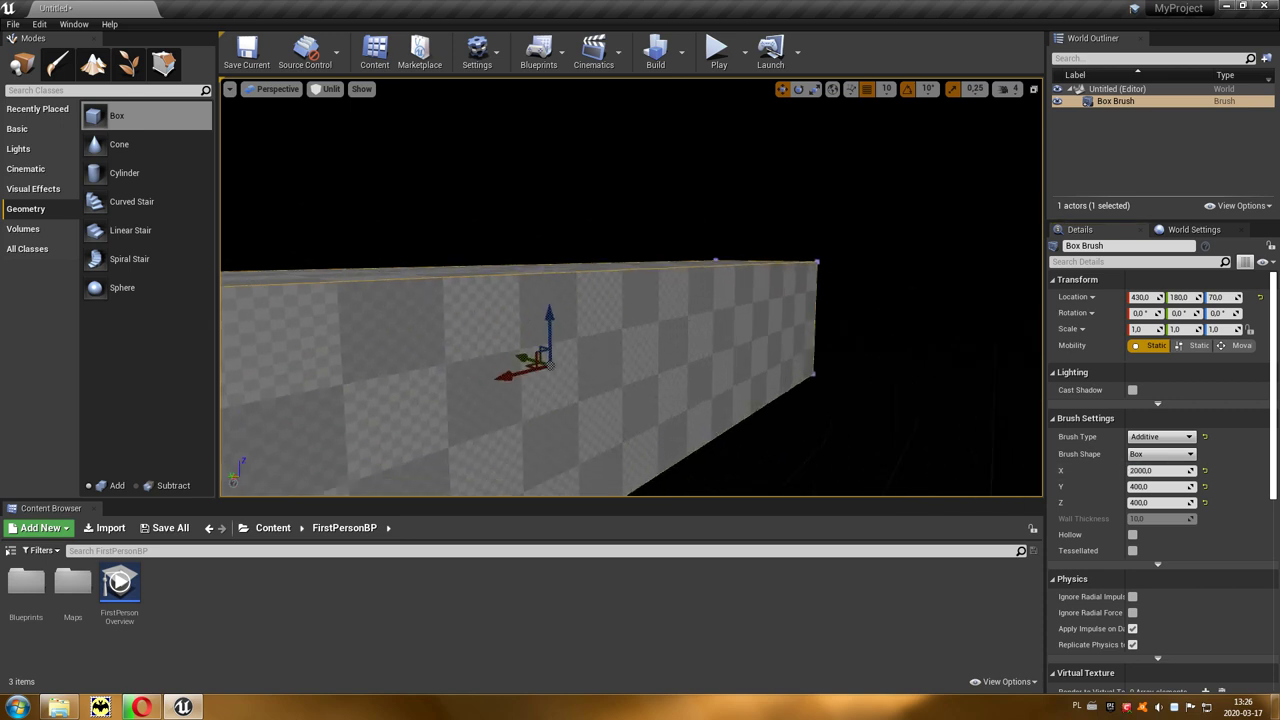
drag(886, 424, 886, 424)
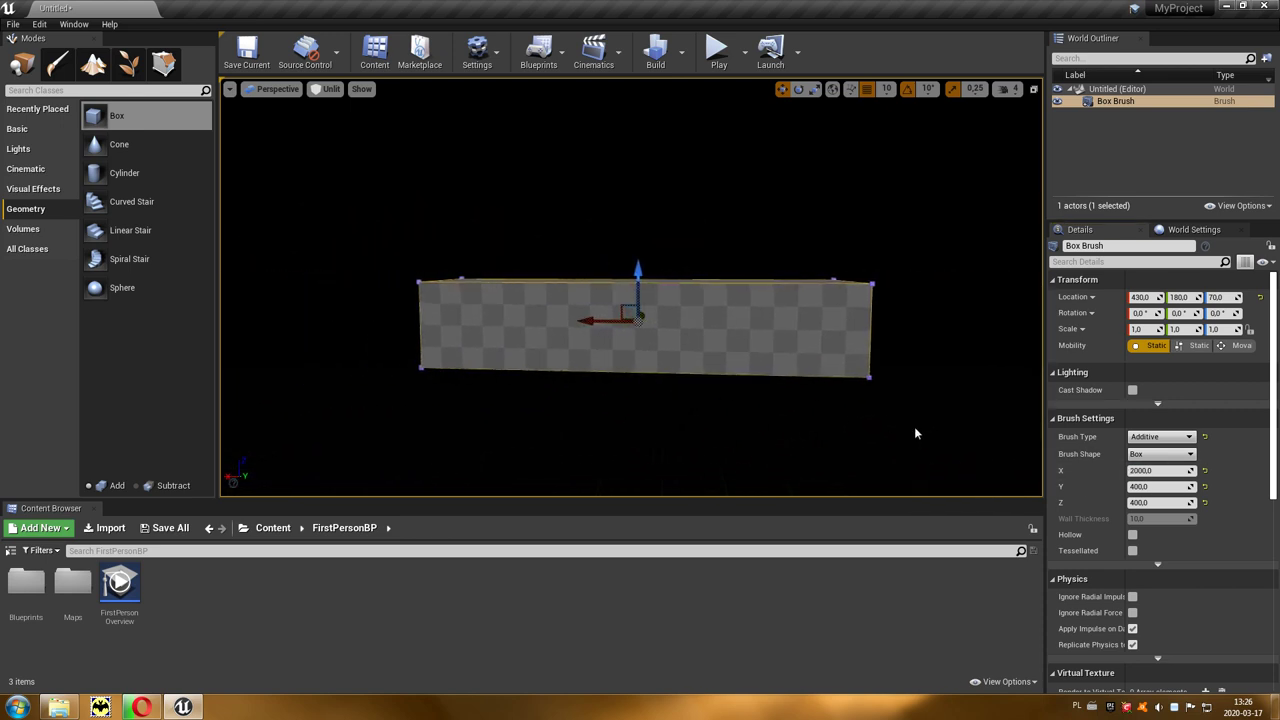
click(1131, 470)
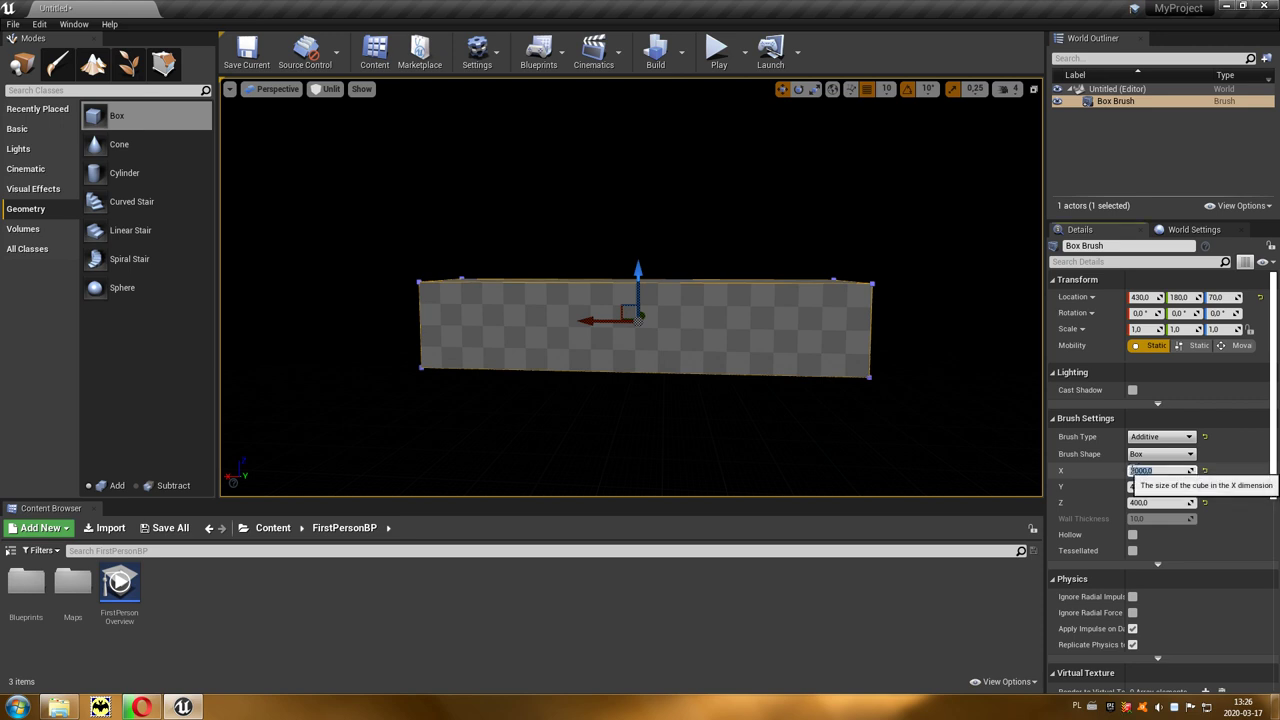
key(Return)
text(4000)
key(Return)
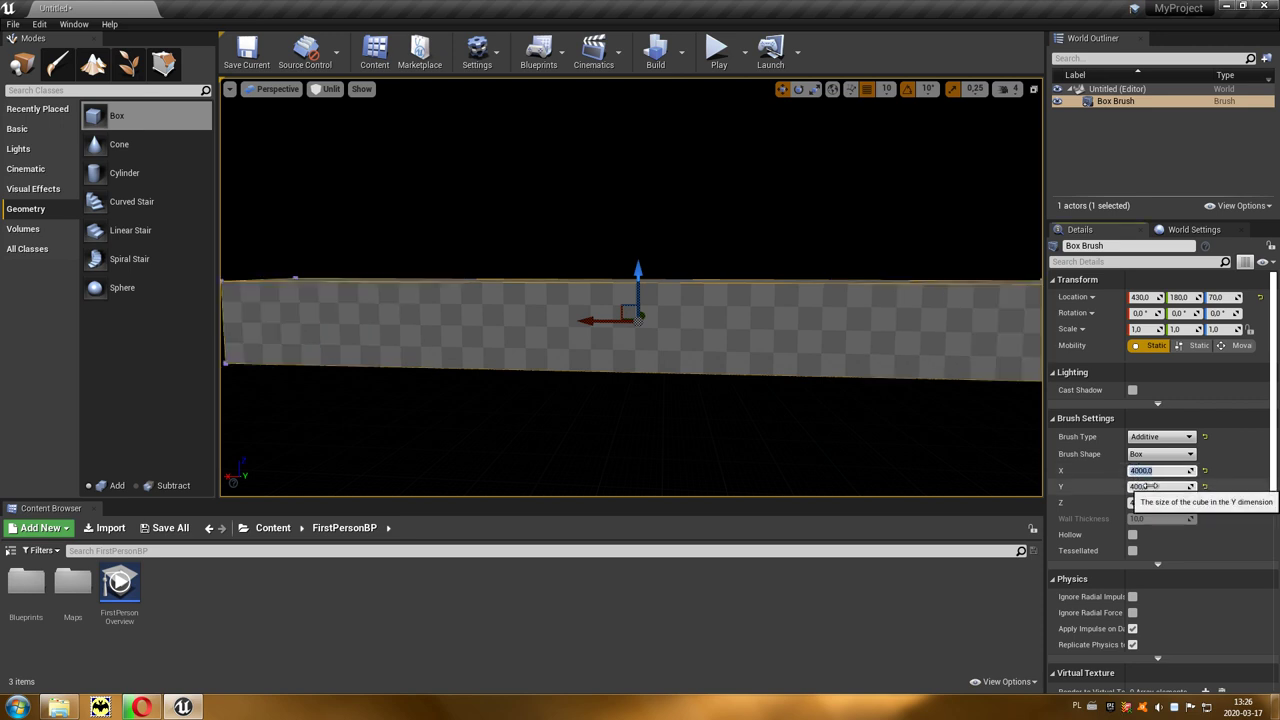
scroll(886, 391, down, 3)
mouse_move(637, 308)
right_down()
mouse_move(738, 290)
mouse_move(698, 276)
right_up()
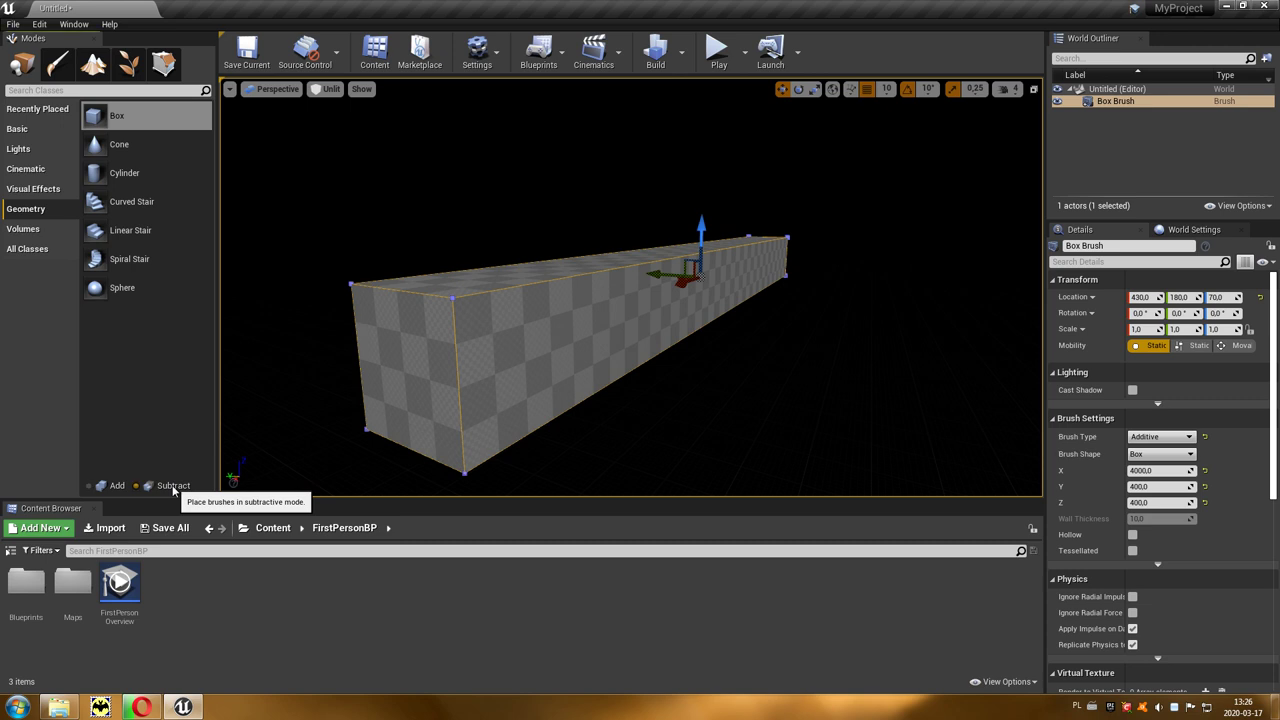
- Place a subtractive box brush beside the beam and slide it into the beam's side
drag(120, 115, 380, 247)
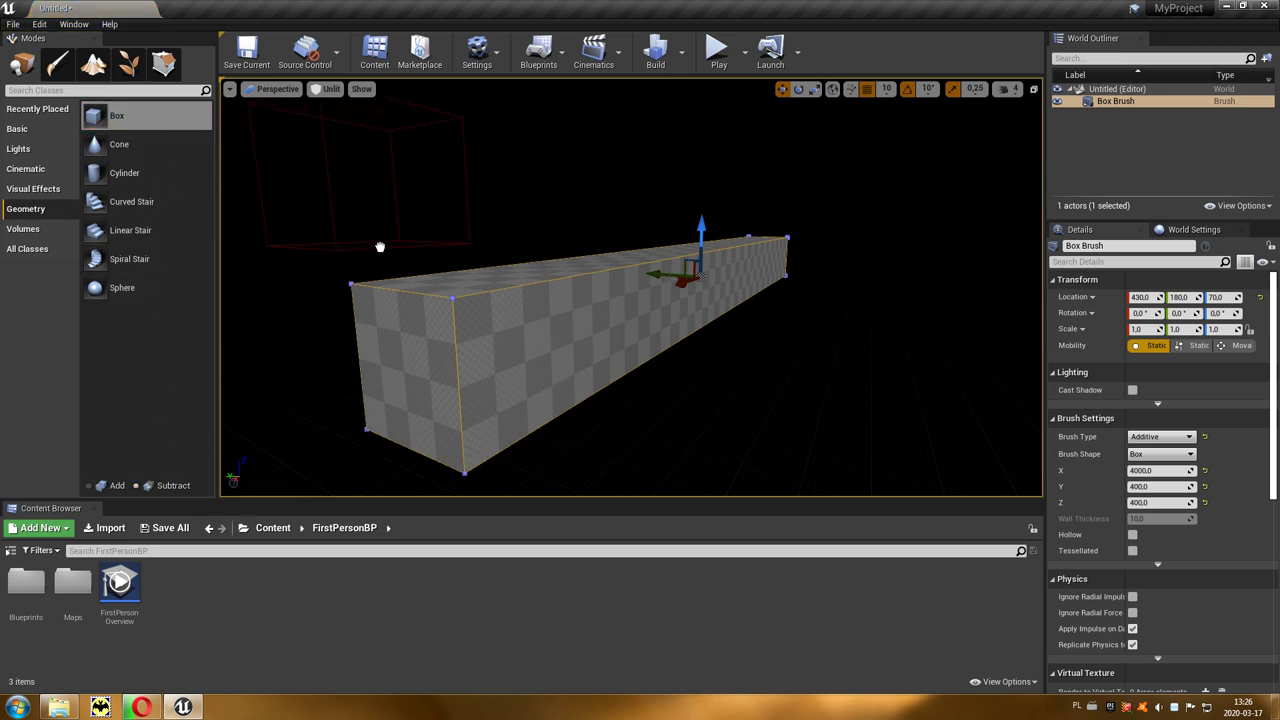
drag(380, 247, 725, 404)
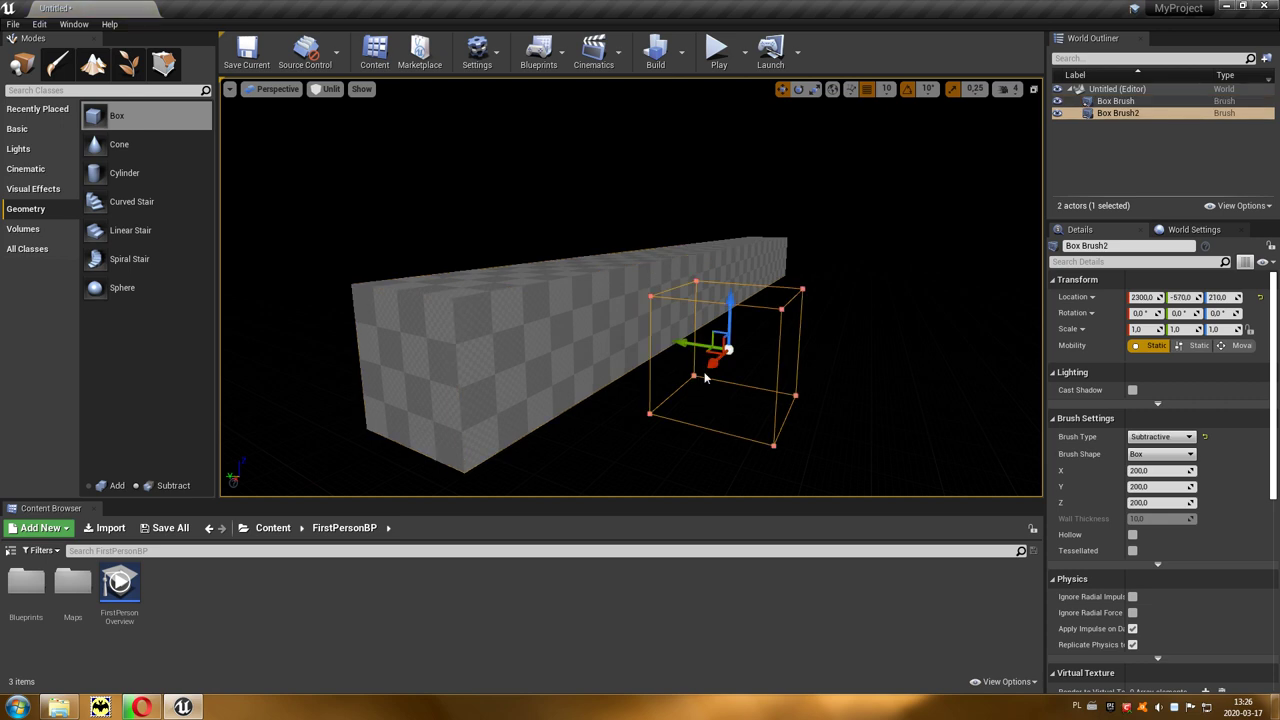
right_drag(726, 365, 726, 365)
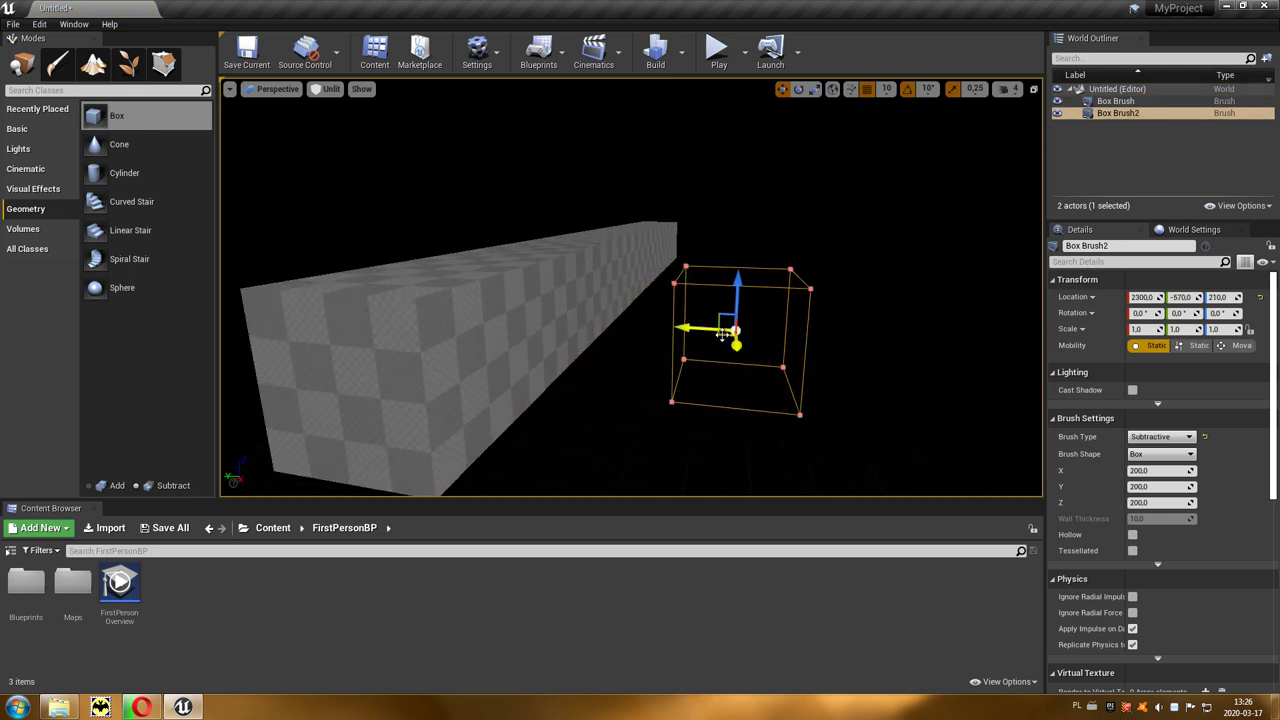
drag(706, 329, 493, 330)
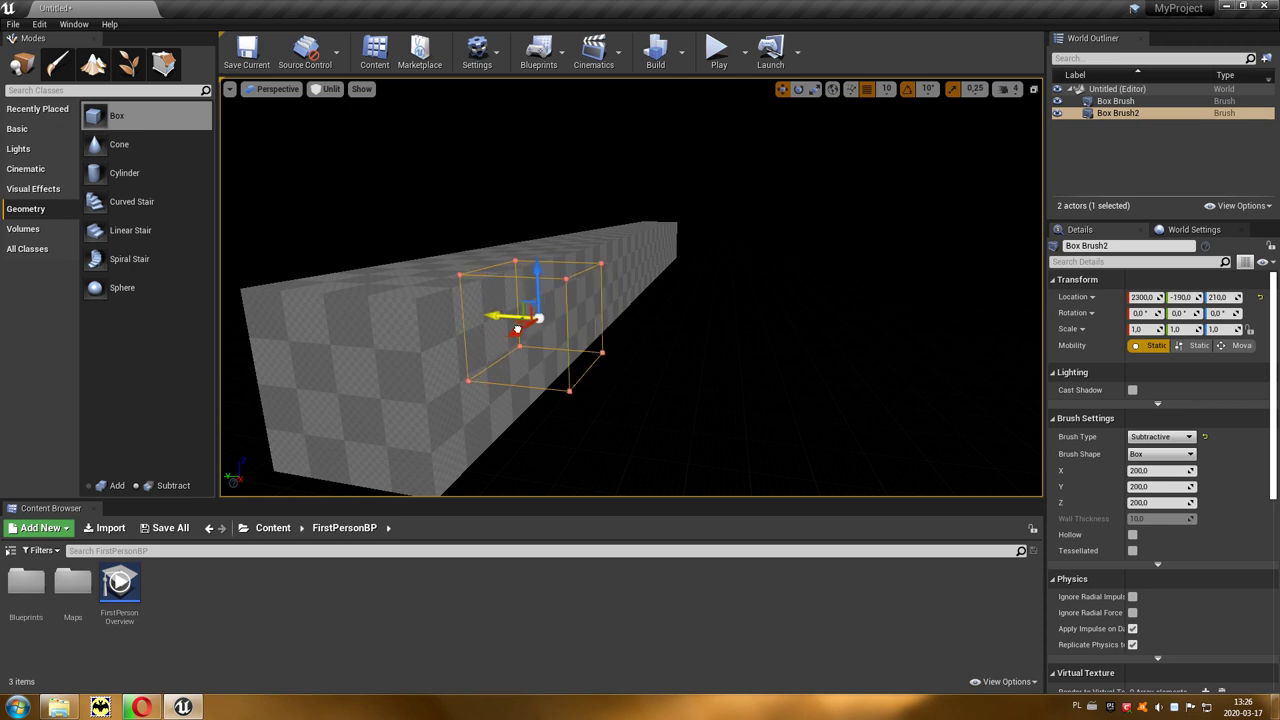
right_drag(493, 330, 493, 330)
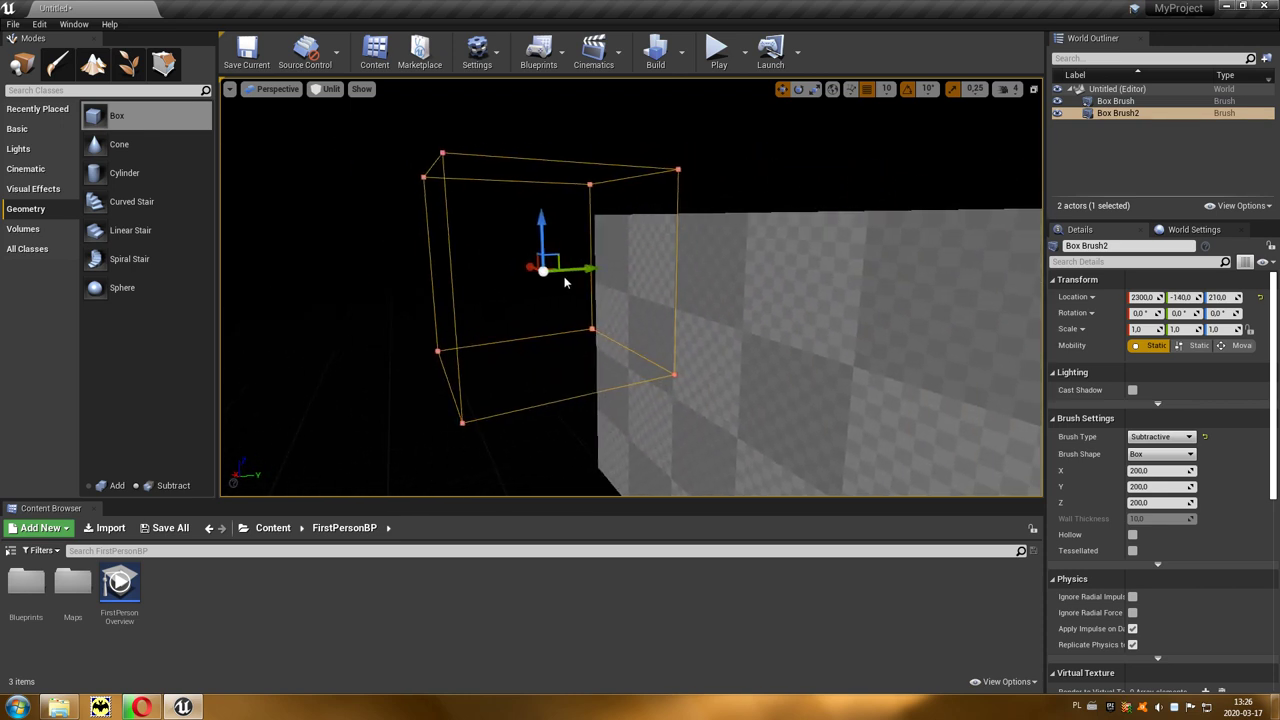
drag(588, 268, 640, 266)
right_drag(667, 296, 667, 296)
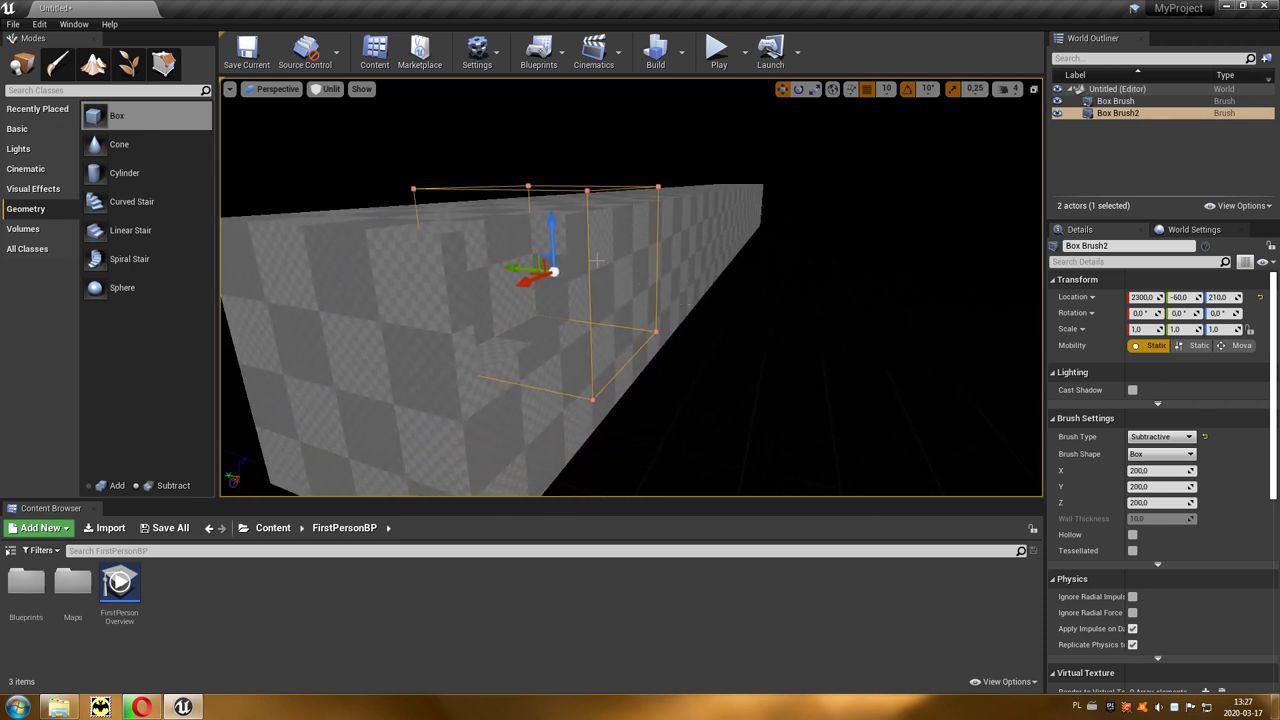
- Scale Box Brush2 to Z 1.75 and move it to 2300, 30, 90
key(e)
key(r)
drag(550, 231, 551, 229)
key(w)
drag(551, 242, 563, 329)
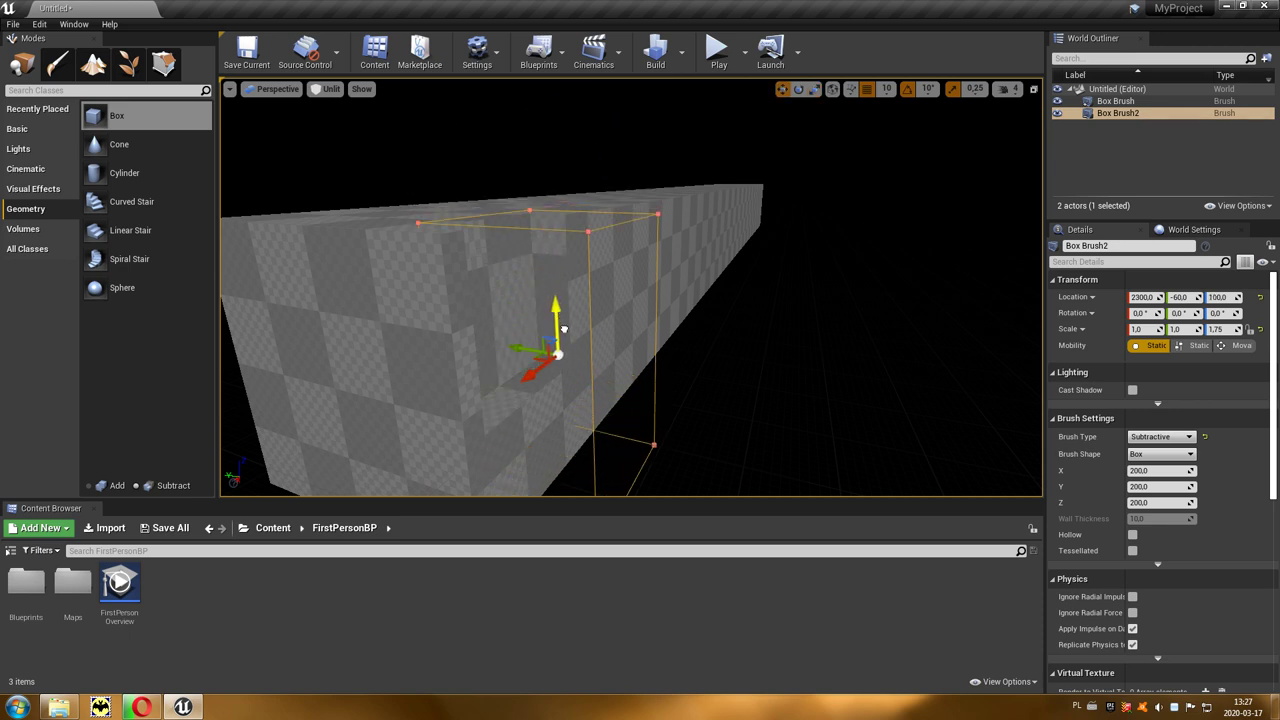
right_drag(563, 329, 571, 316)
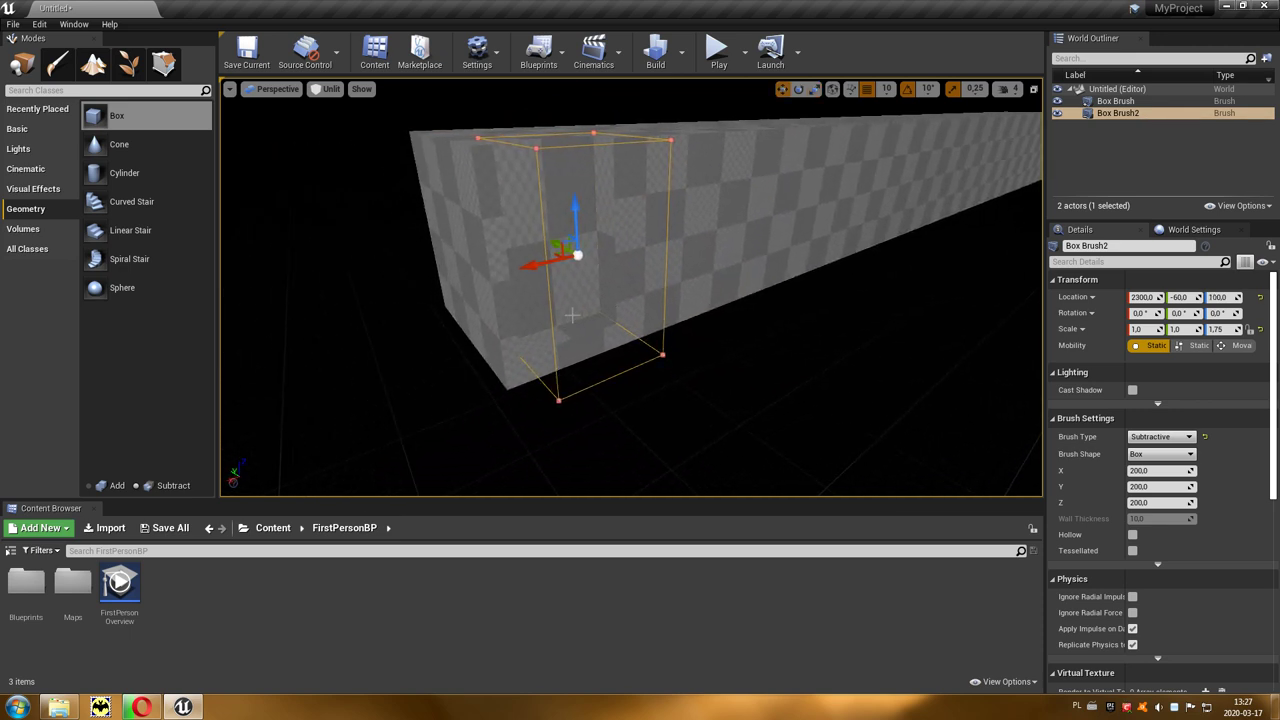
drag(577, 218, 576, 224)
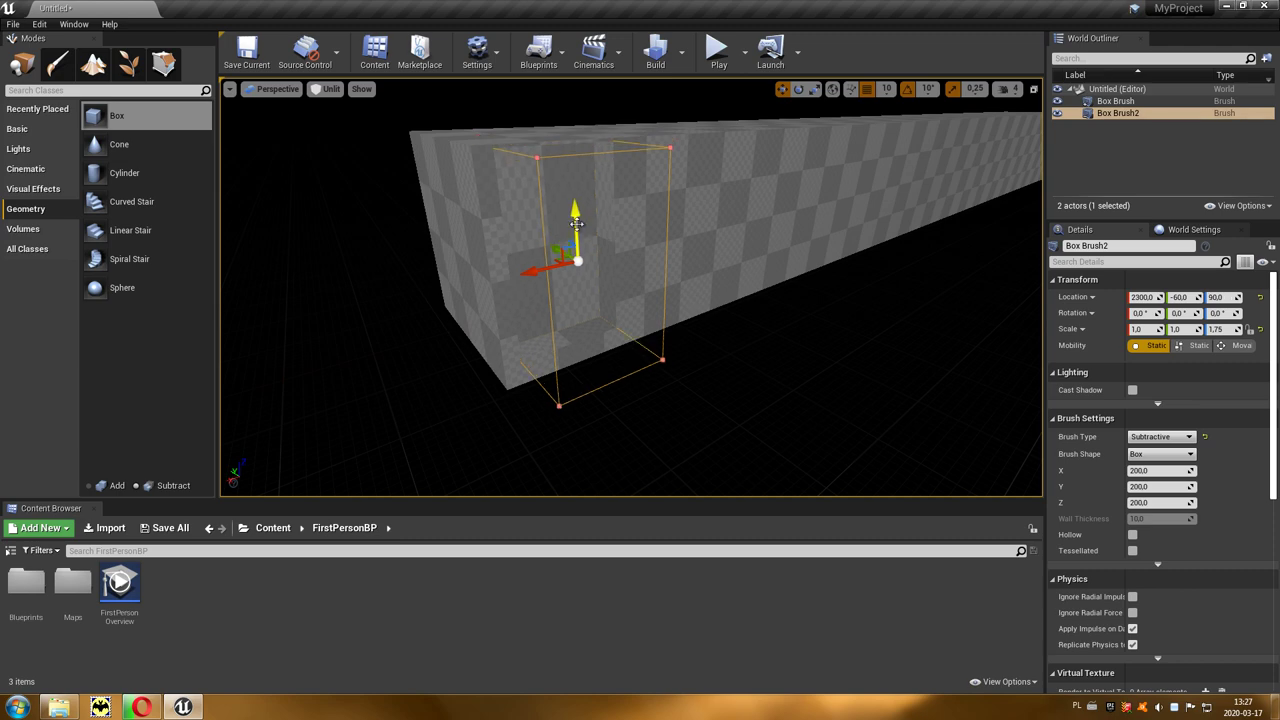
mouse_move(554, 250)
mouse_down()
mouse_move(532, 238)
mouse_move(531, 150)
mouse_move(531, 300)
mouse_up()
- Stretch Box Brush2 to X scale 6.75 and move it along the beam to X 1280
key(e)
key(r)
drag(352, 288, 377, 291)
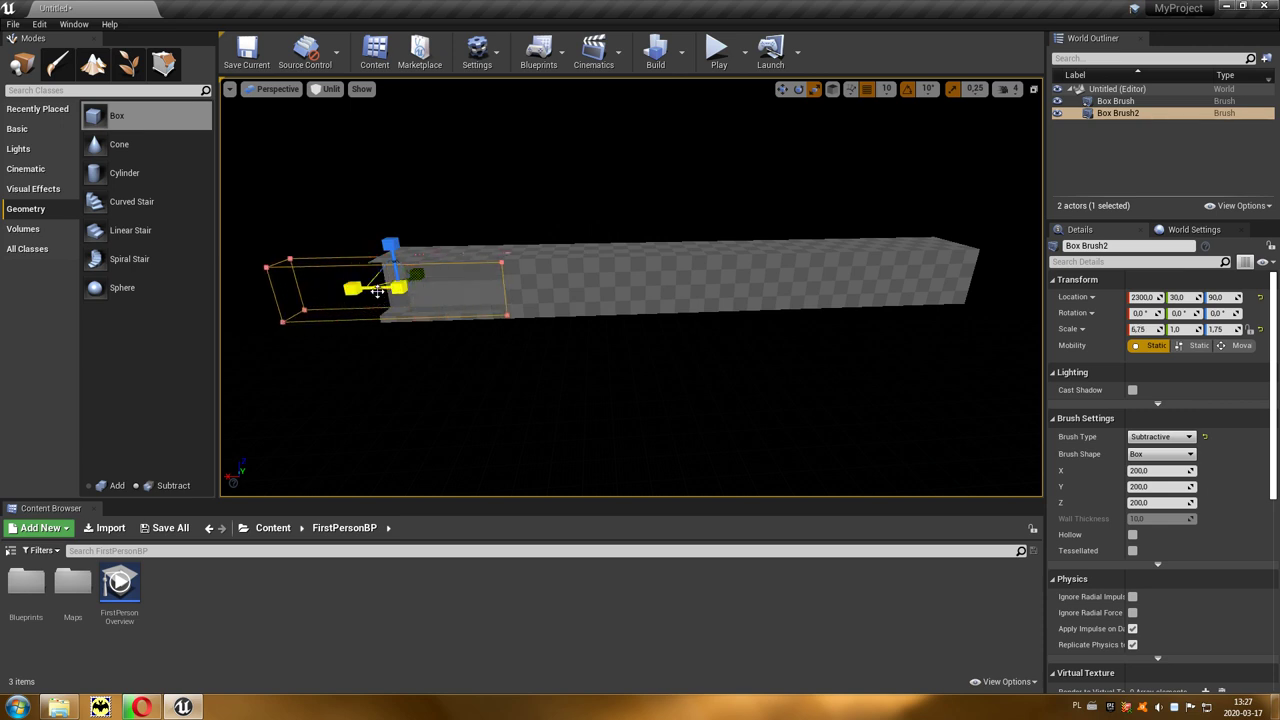
key(w)
drag(377, 291, 645, 279)
- Stretch Box Brush2 to X scale 18.5 and move it to X 420 to span the beam
key(e)
key(r)
mouse_move(645, 279)
mouse_down()
mouse_move(700, 280)
mouse_move(655, 292)
mouse_up()
key(w)
mouse_move(632, 283)
mouse_down()
mouse_move(660, 283)
mouse_move(660, 200)
mouse_move(600, 260)
mouse_up()
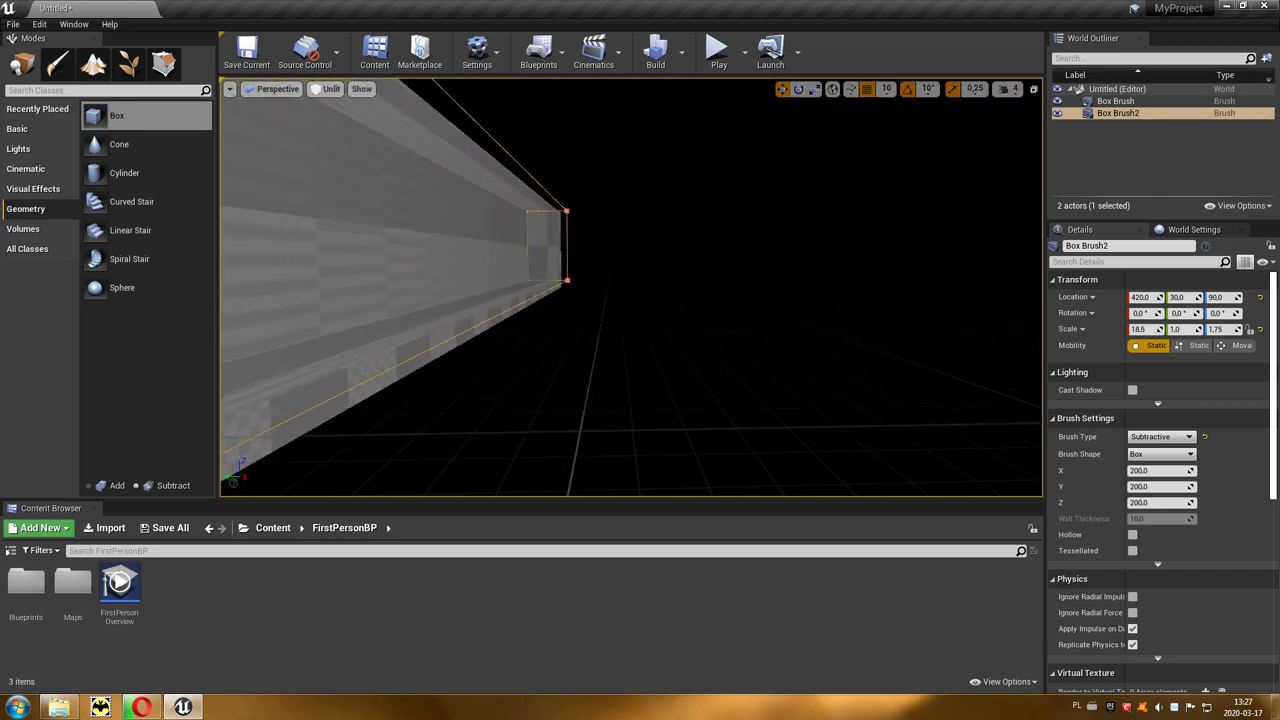
drag(600, 260, 716, 303)
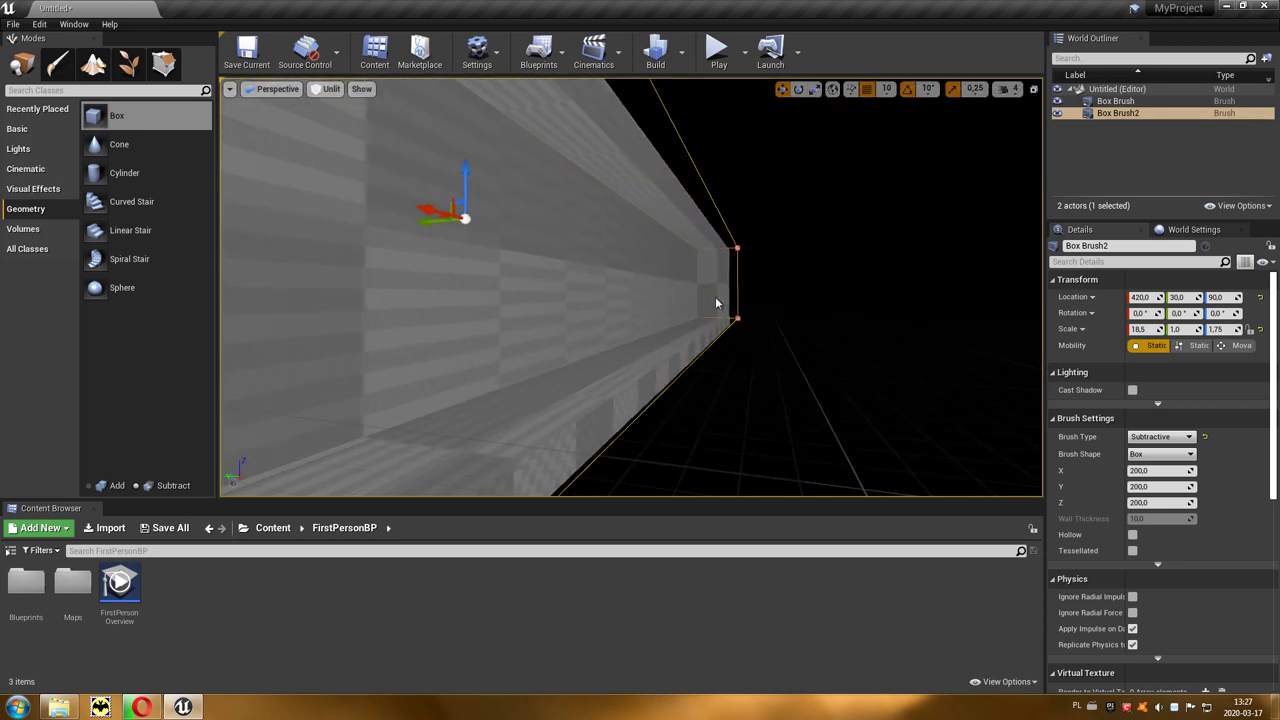
- Widen Box Brush2 to Y scale 1.5 and shift it to Y 140
key(e)
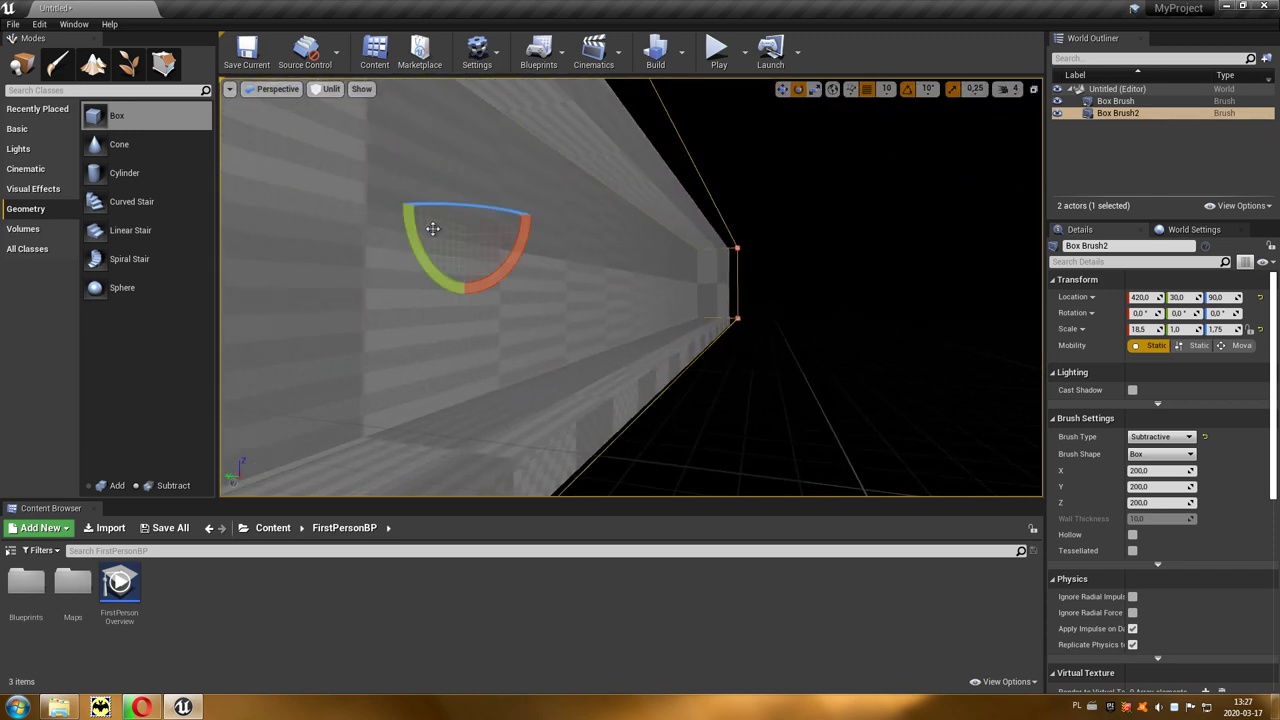
key(r)
drag(425, 222, 431, 220)
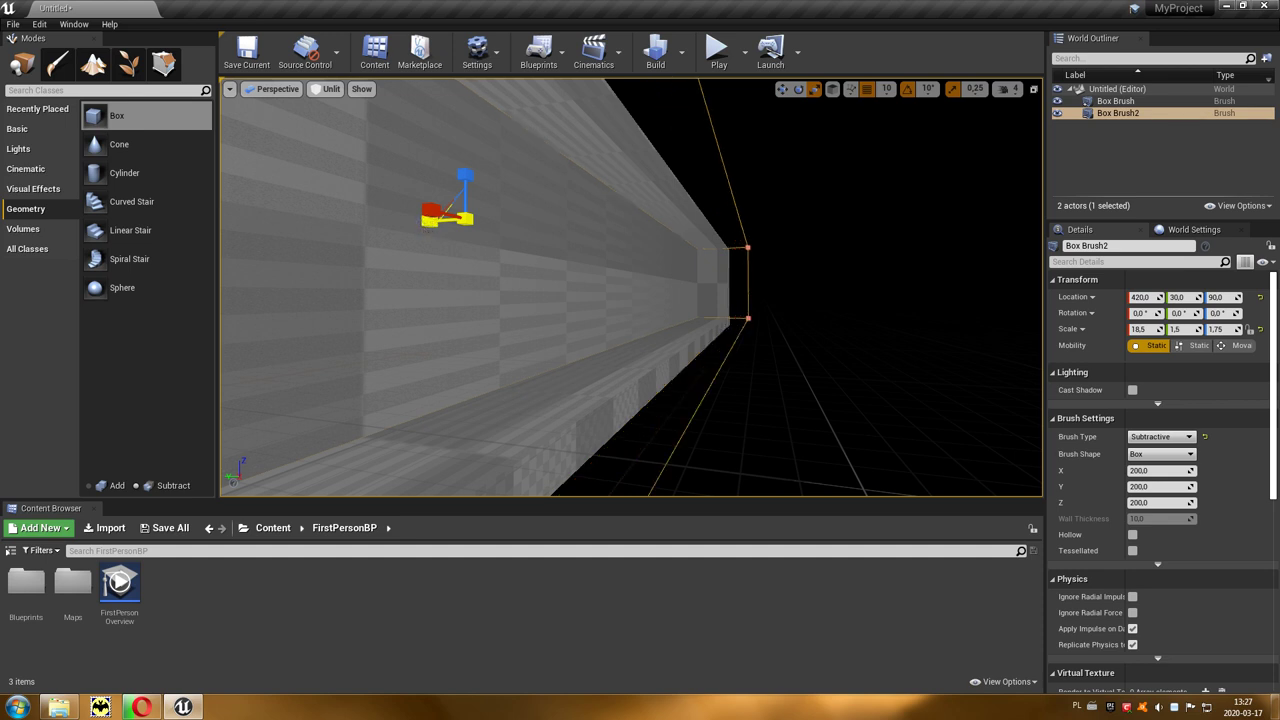
key(w)
drag(437, 222, 366, 230)
right_drag(366, 230, 825, 216)
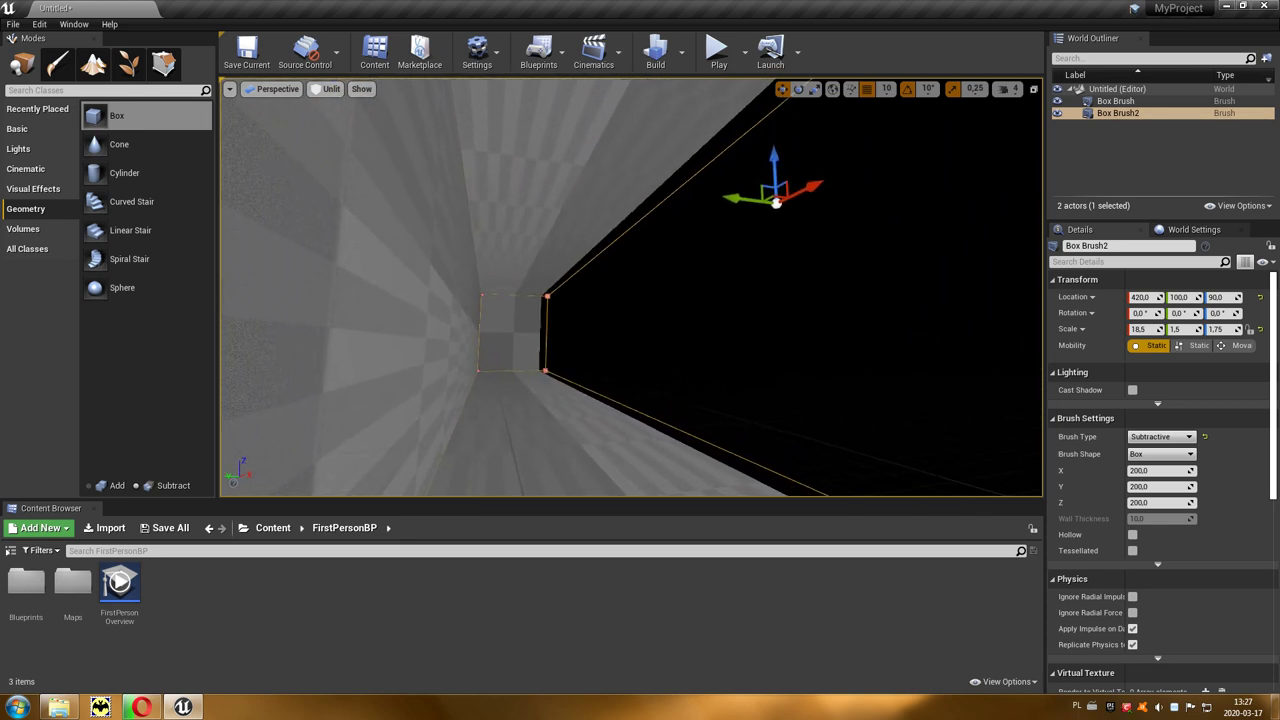
drag(836, 193, 724, 187)
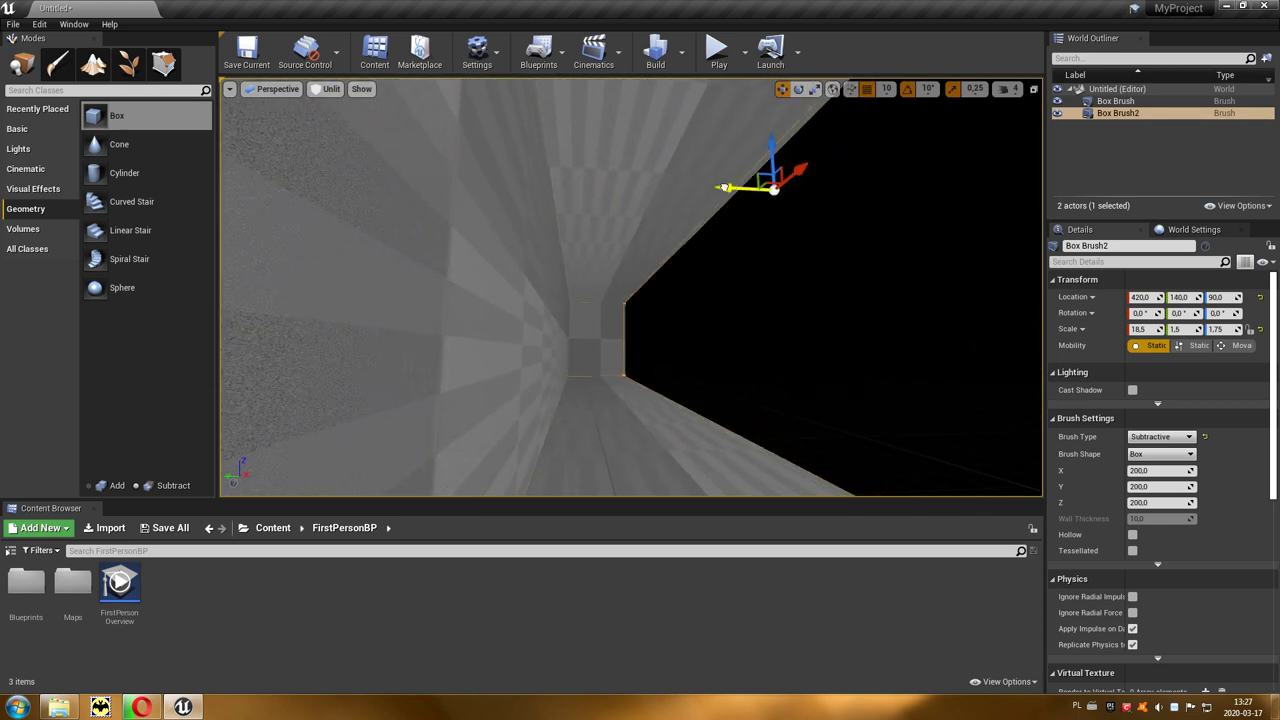
mouse_move(677, 209)
right_down()
mouse_move(560, 212)
mouse_move(700, 212)
right_up()
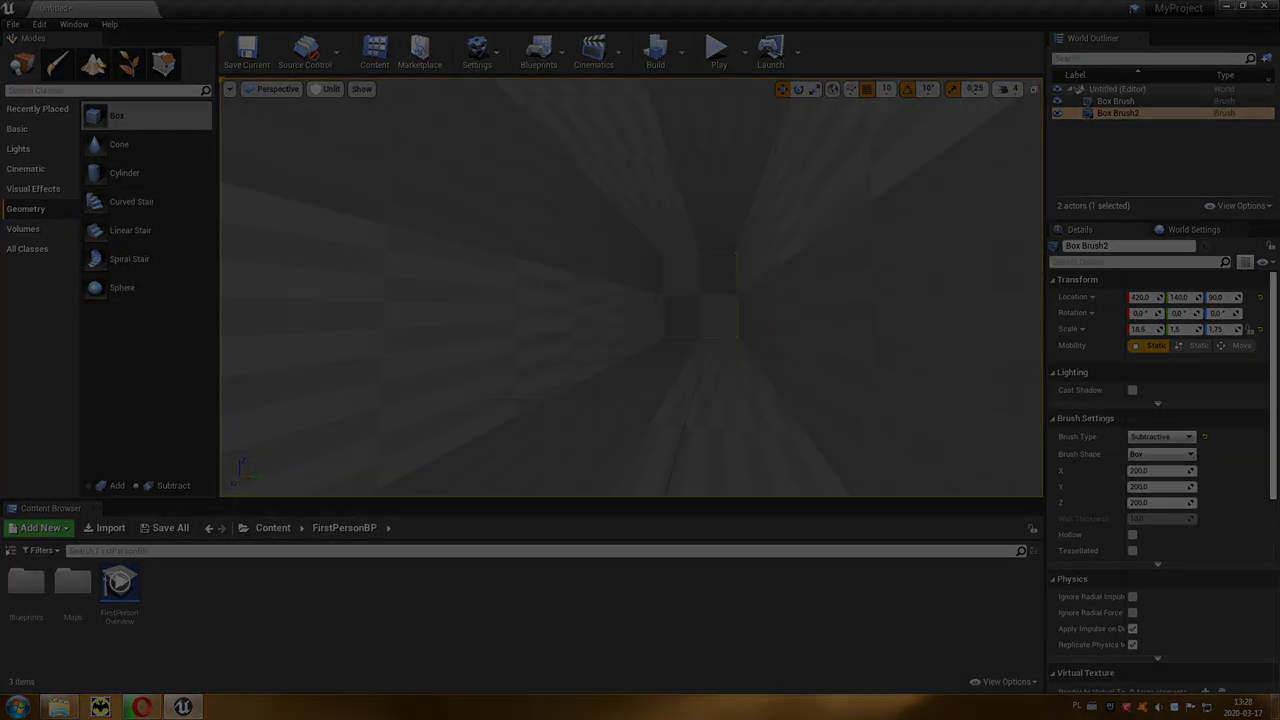